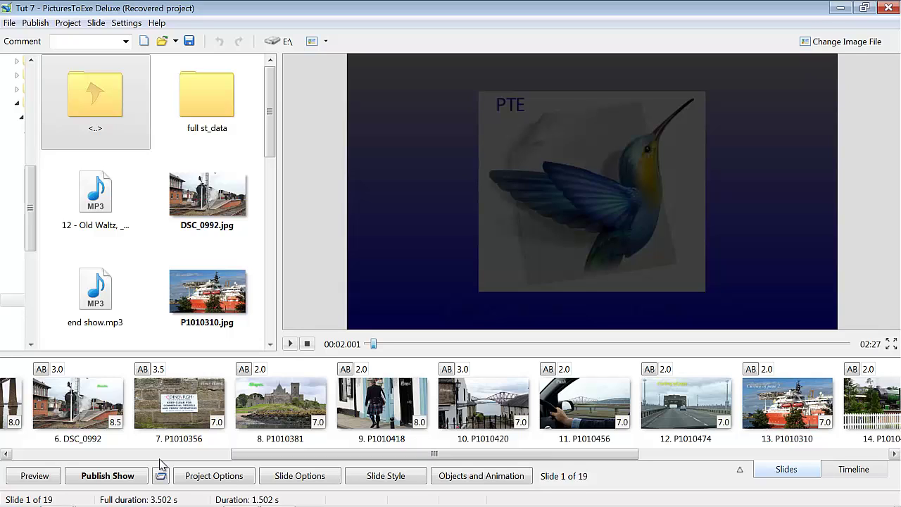
Dismiss the colour-scheme notification and compare slide 5's bridge photo with slide 6's train photo.
scroll(256, 459, up, 5)
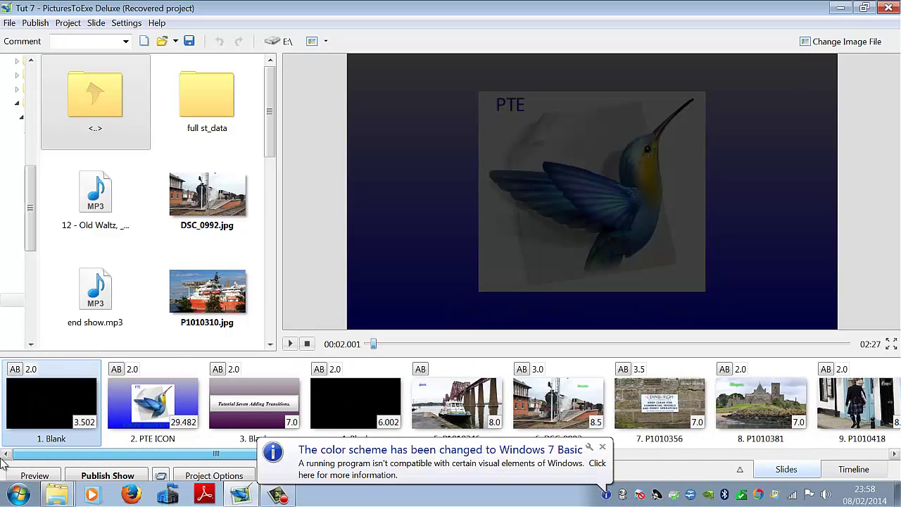
click(603, 449)
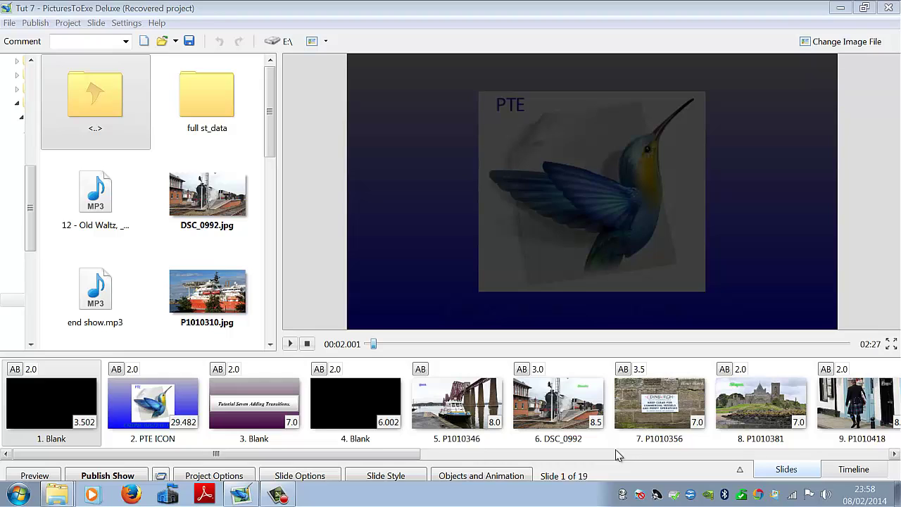
click(470, 418)
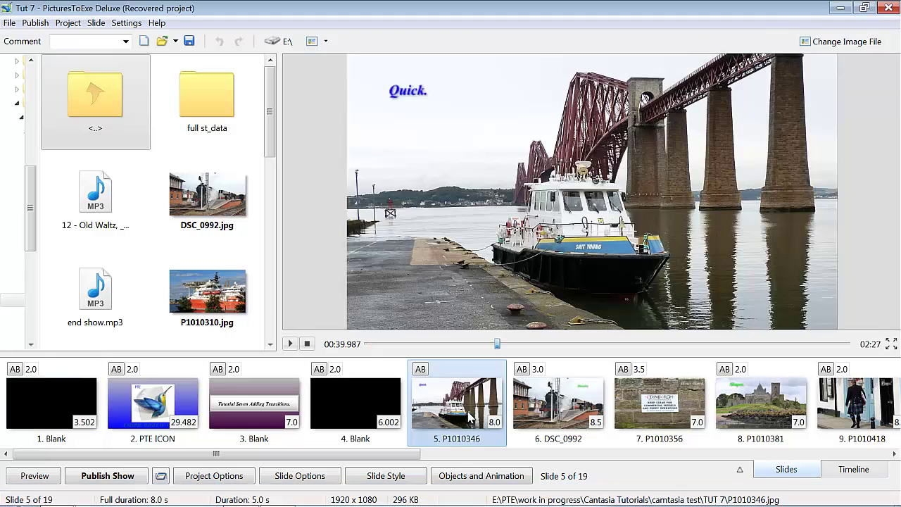
click(530, 407)
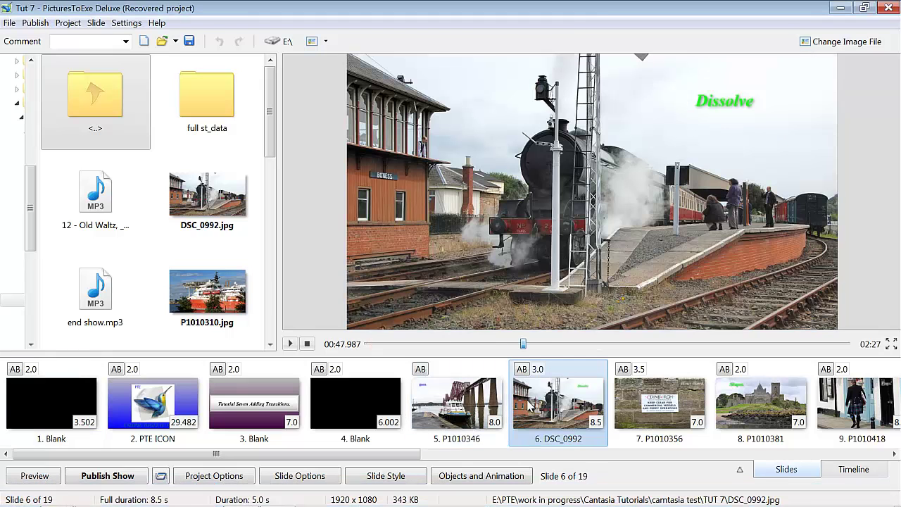
click(485, 410)
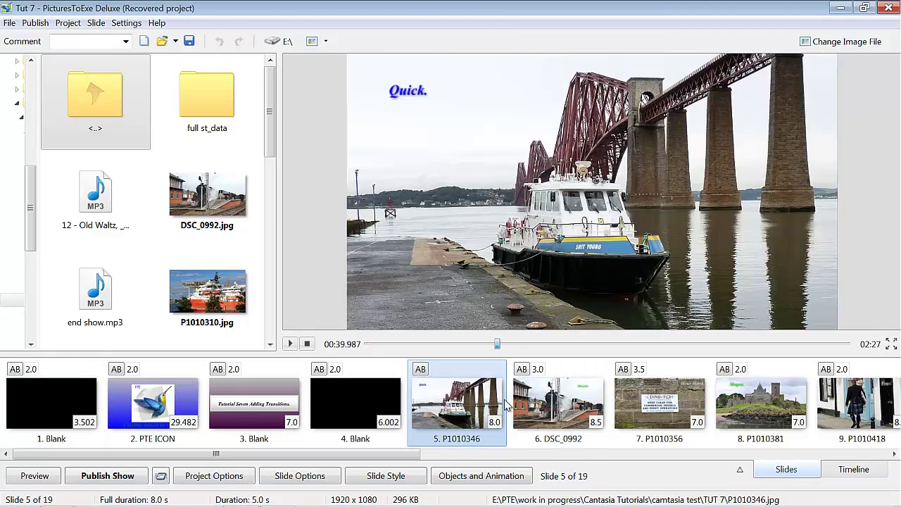
click(541, 400)
click(482, 407)
click(536, 404)
click(493, 404)
click(535, 404)
click(486, 403)
Select the first slide, Blank, and show the Transitions page of Project Options.
click(39, 401)
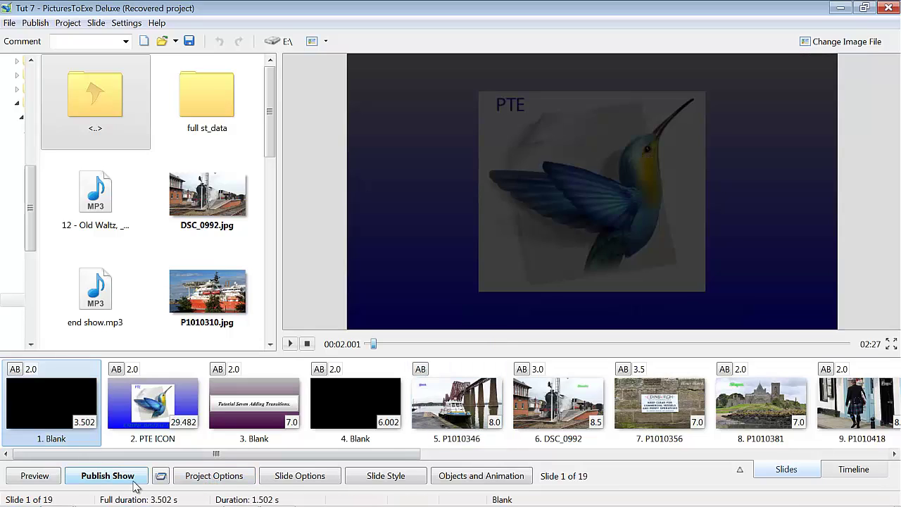
click(203, 477)
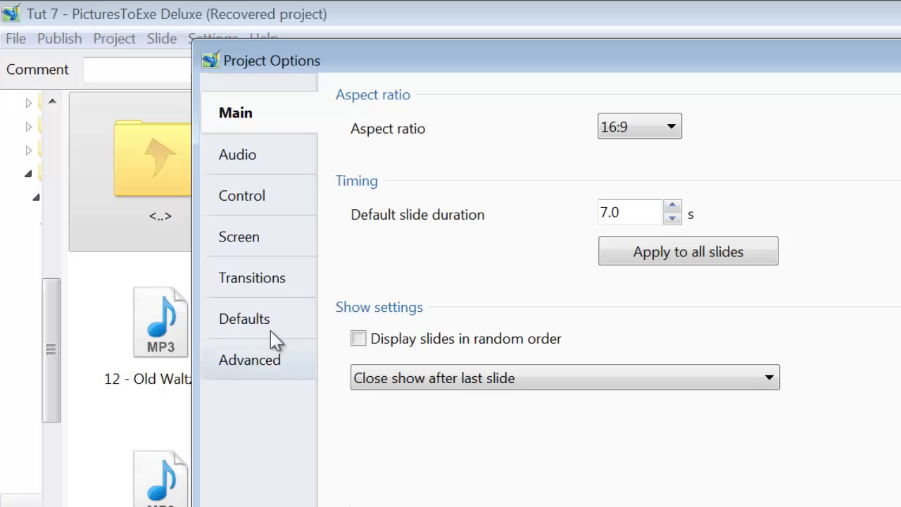
click(259, 280)
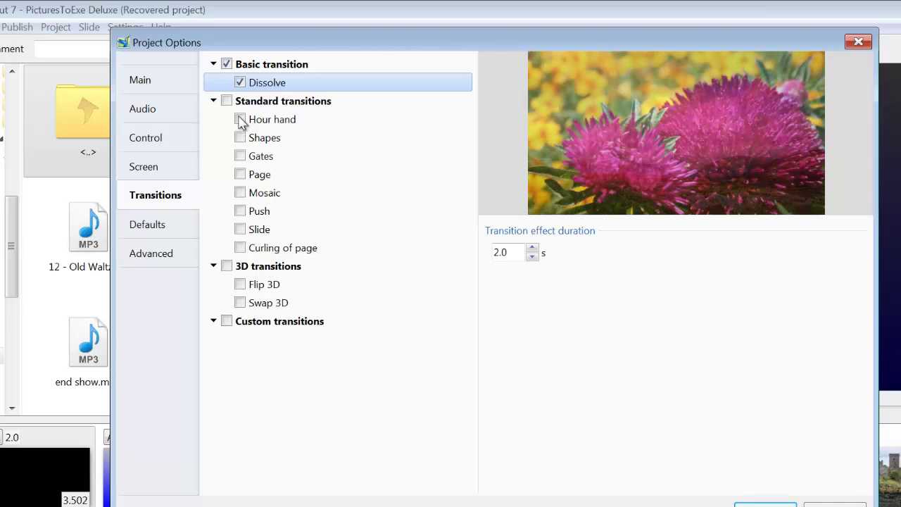
Enable Hour hand alongside Dissolve, restricted to counter-clockwise rotation only.
click(240, 119)
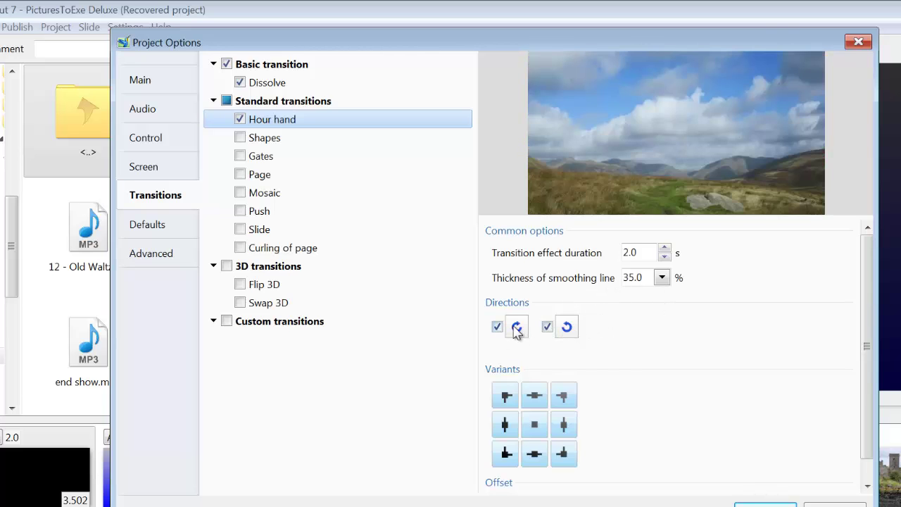
click(567, 328)
click(497, 327)
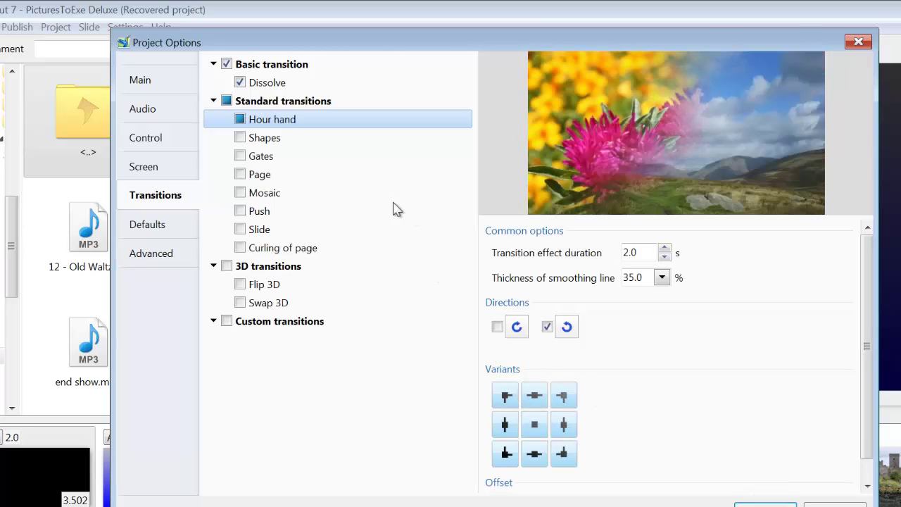
Tick Shapes, Gates, Page, Mosaic, Push, Slide and Curling of page so every standard transition is on.
click(239, 138)
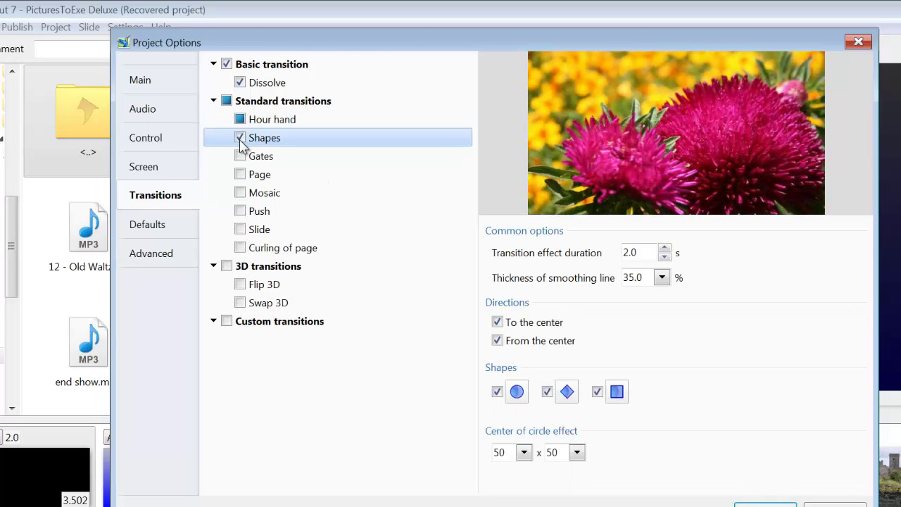
click(242, 156)
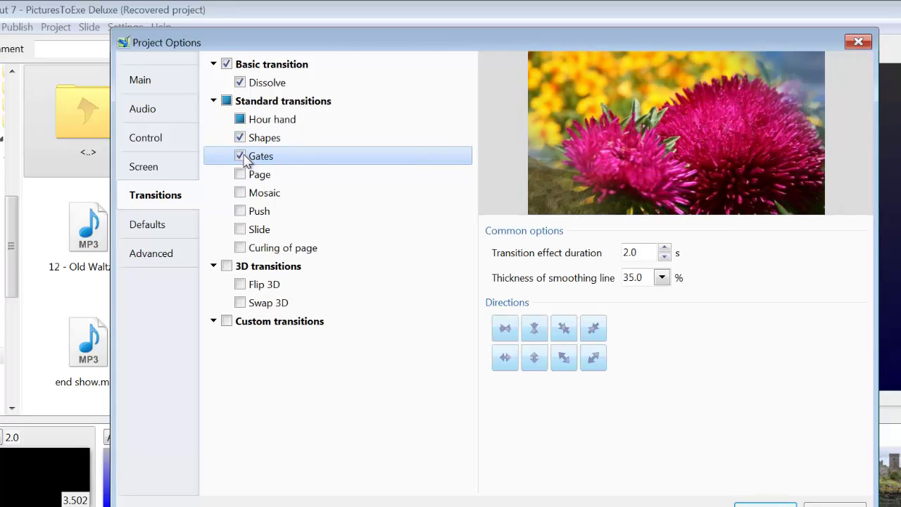
click(245, 176)
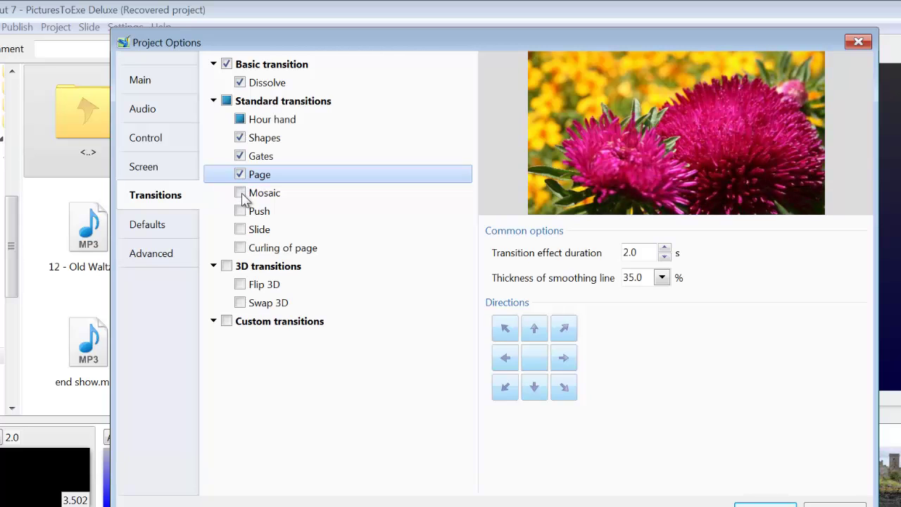
click(241, 194)
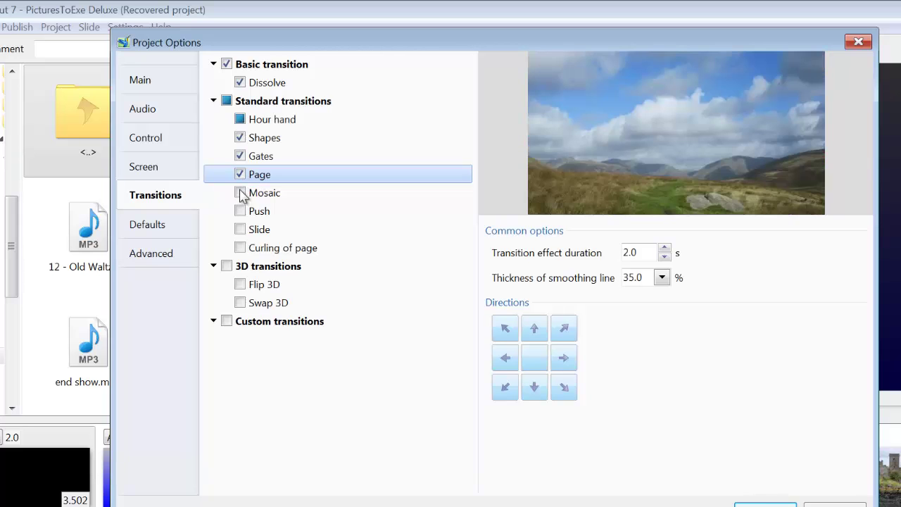
click(240, 212)
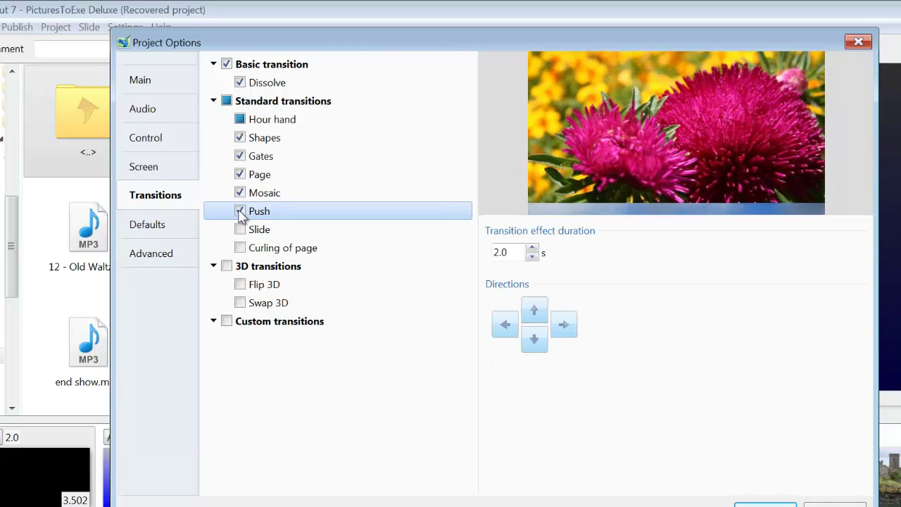
click(241, 230)
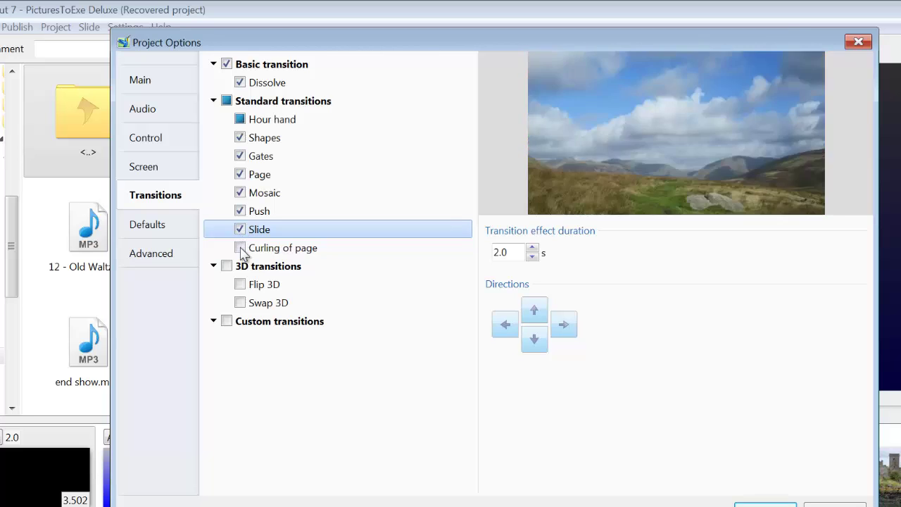
click(240, 249)
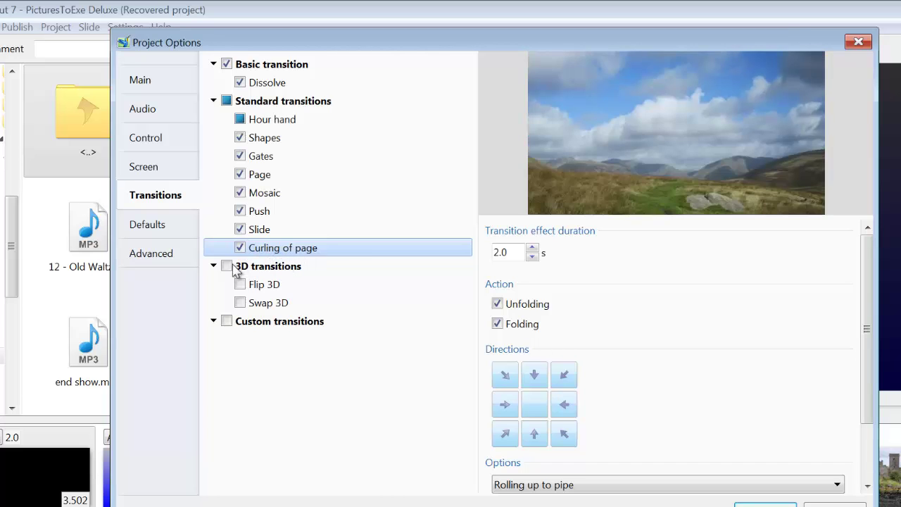
Enable Swap 3D and Flip 3D, limiting Flip 3D to left and up flips at 0.50 3D volume.
click(226, 267)
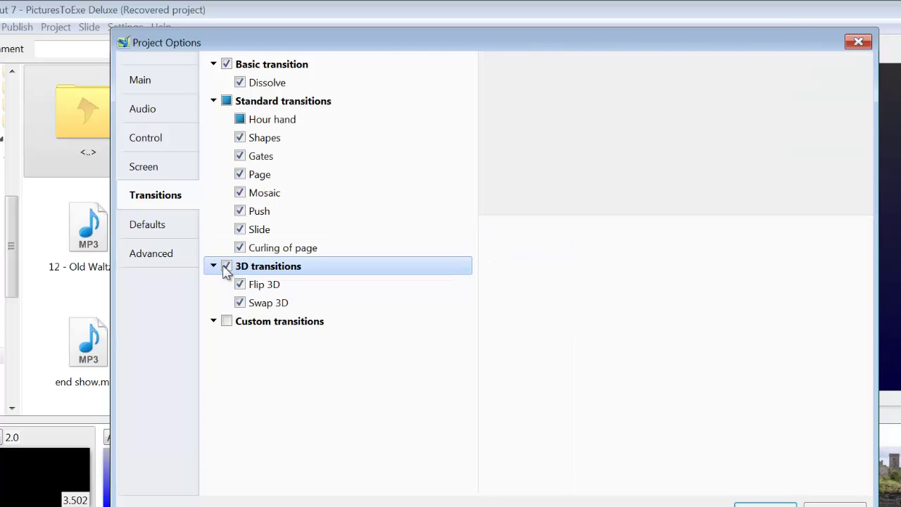
click(240, 303)
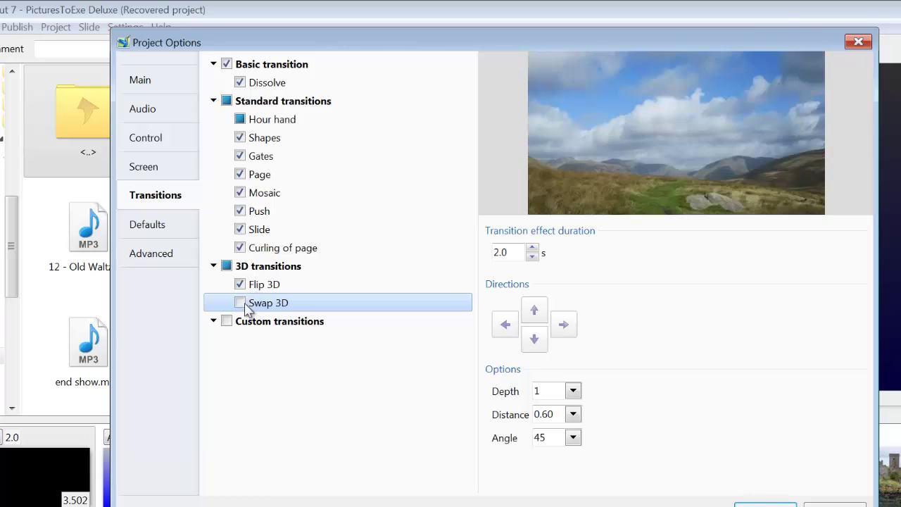
click(240, 284)
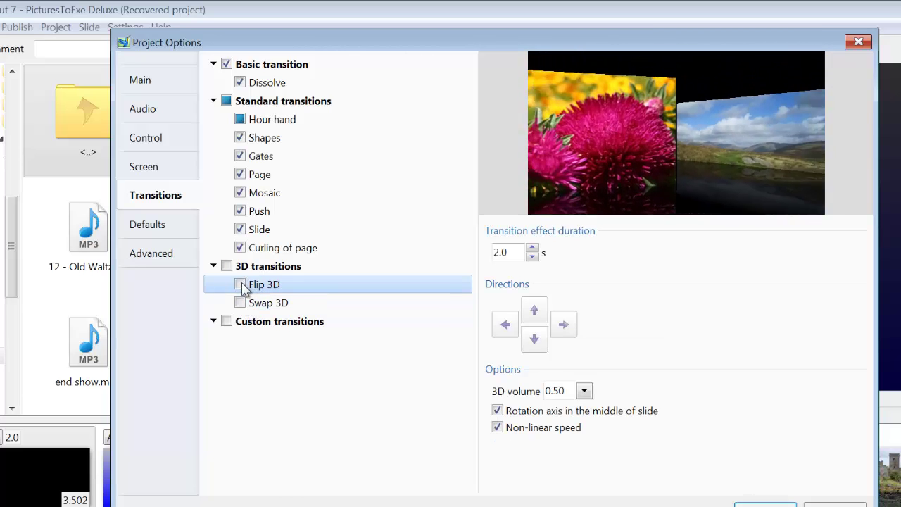
click(227, 266)
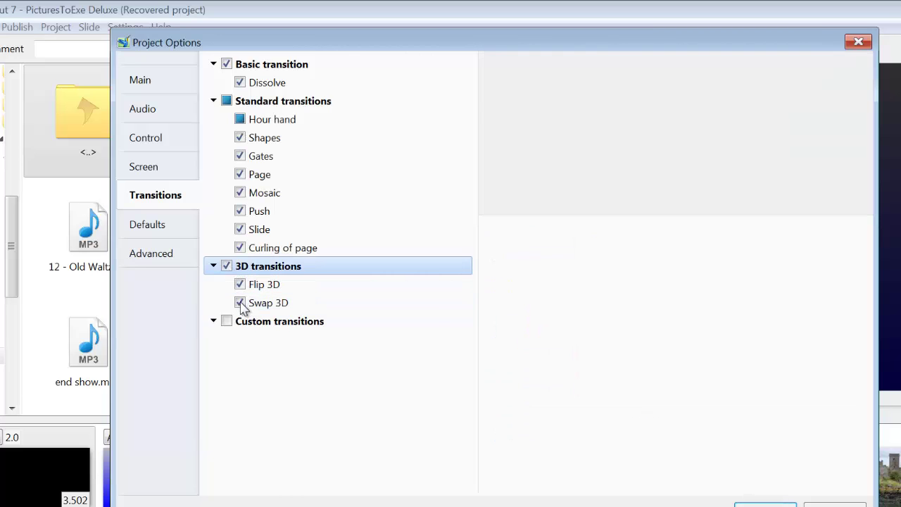
click(240, 285)
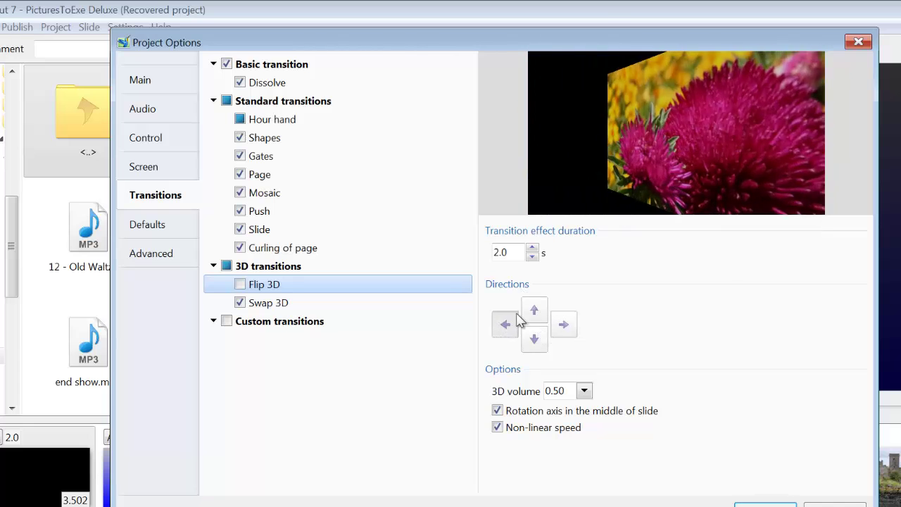
click(535, 311)
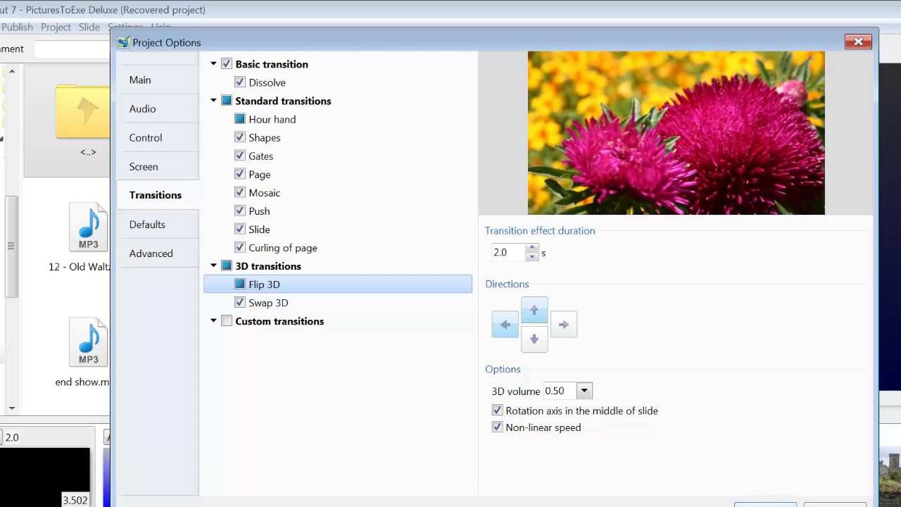
Close Project Options and open the transition settings of slide 5, P1010346.
key(Return)
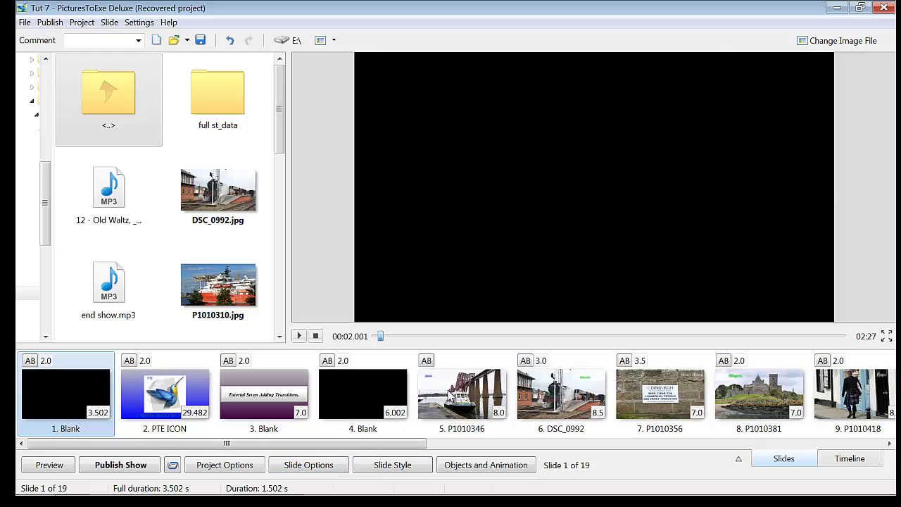
click(462, 394)
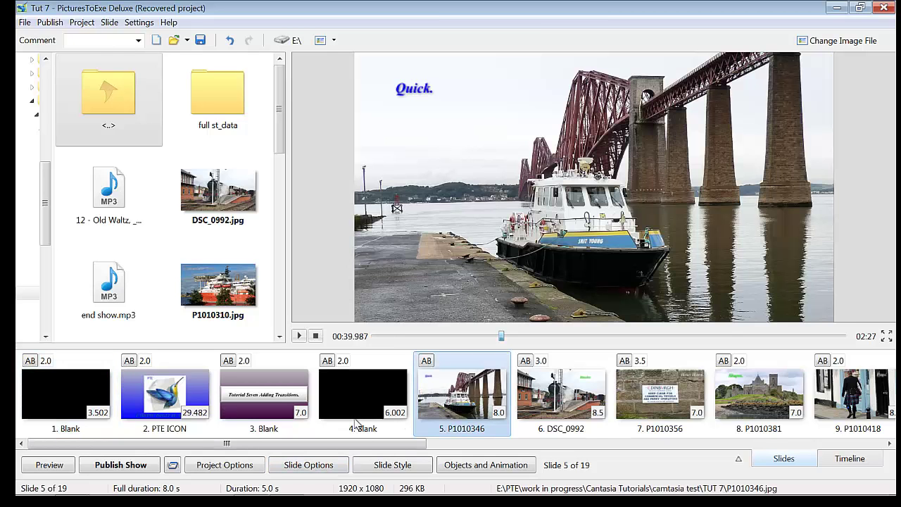
click(281, 465)
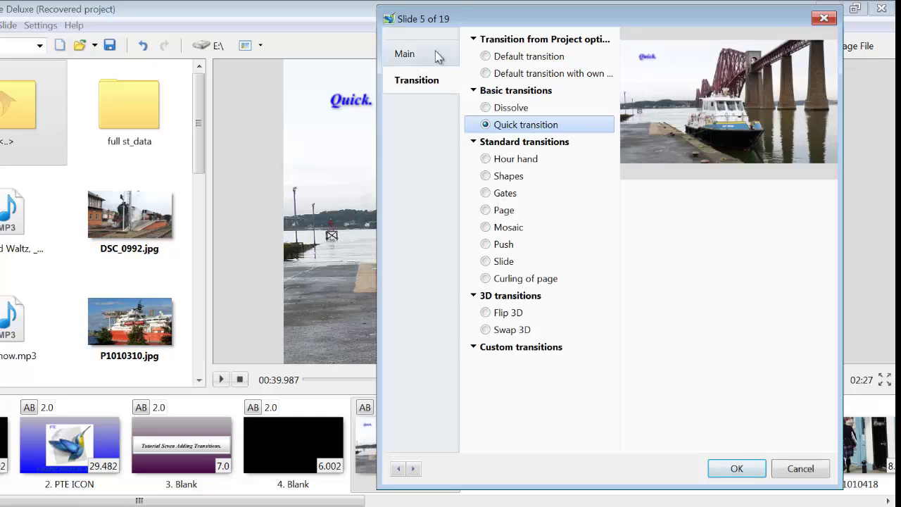
Try Dissolve and Quick, then give slide 5 an Hour hand transition of 2.0 s and confirm.
click(486, 57)
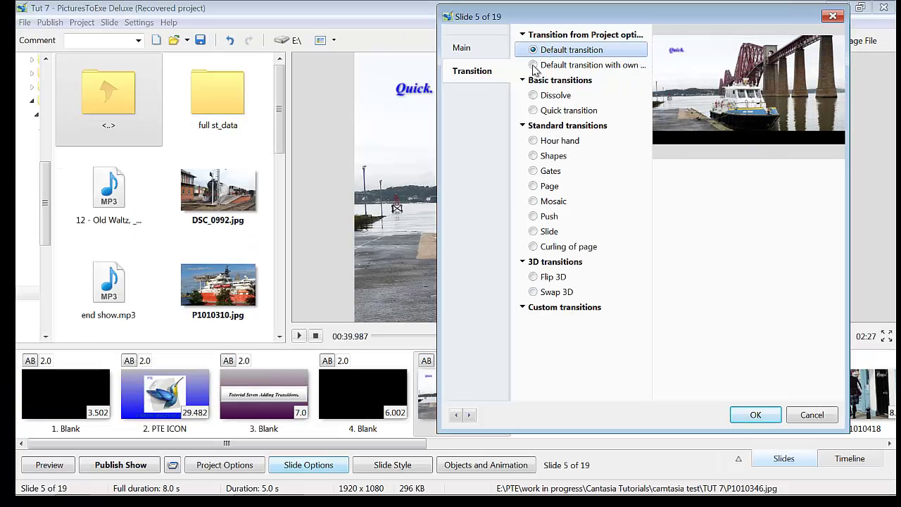
click(534, 65)
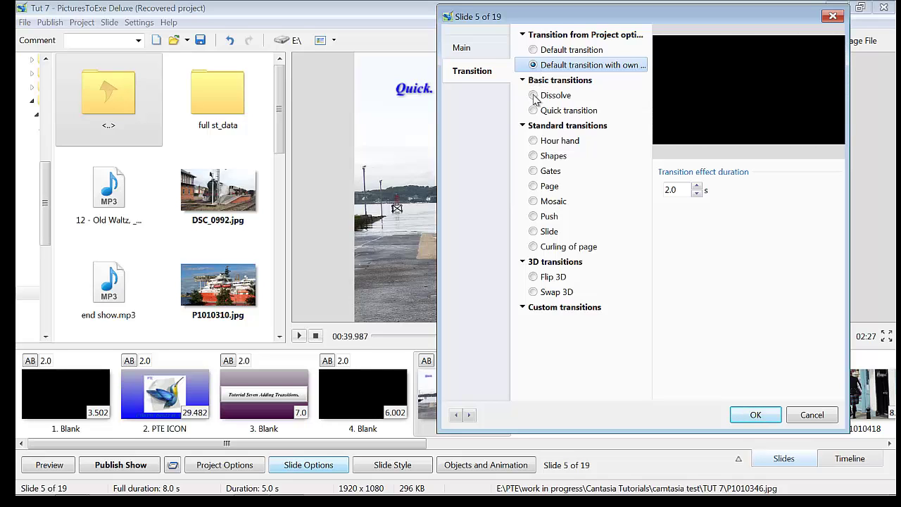
click(534, 95)
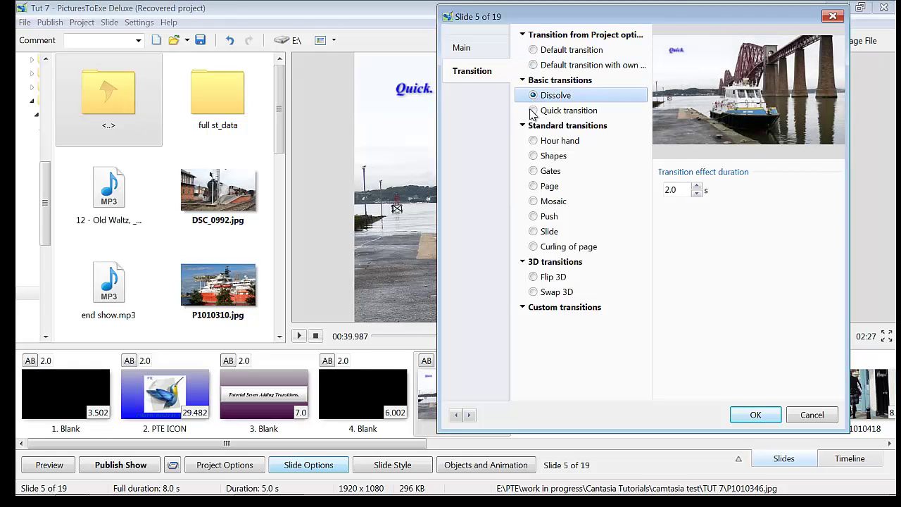
click(533, 111)
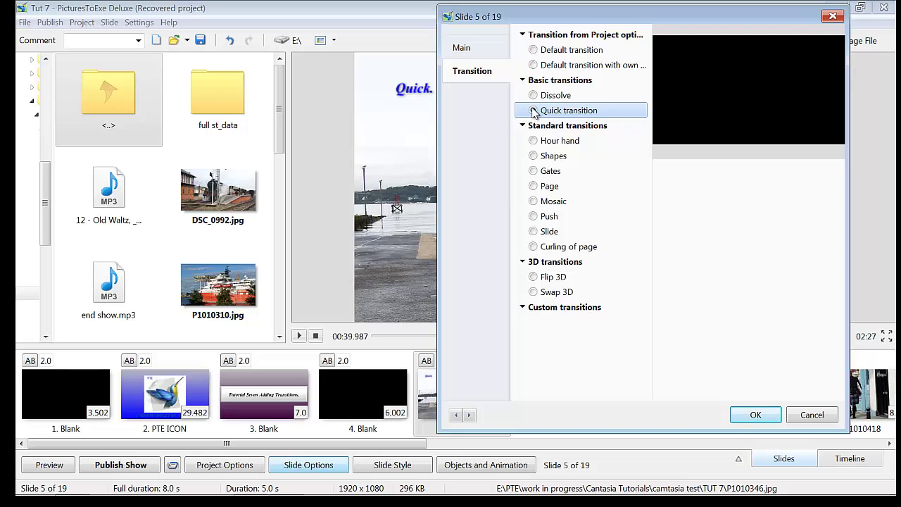
click(534, 142)
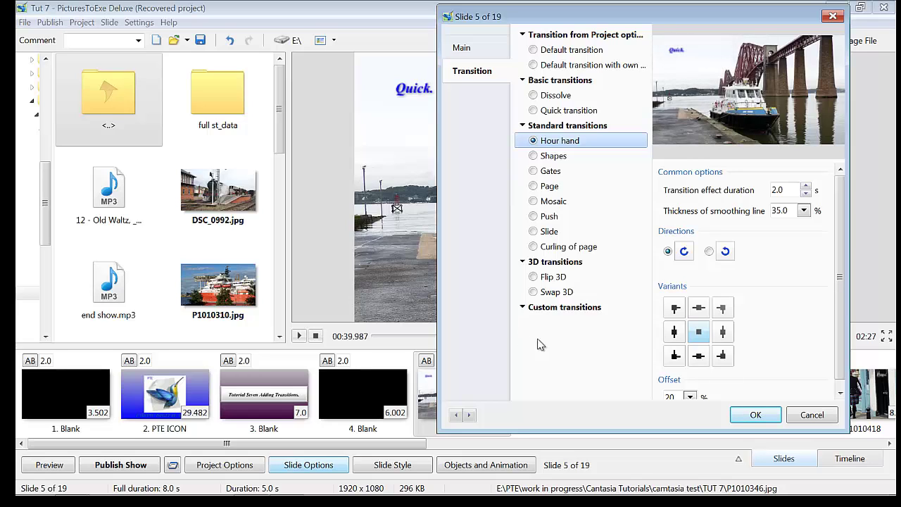
click(756, 416)
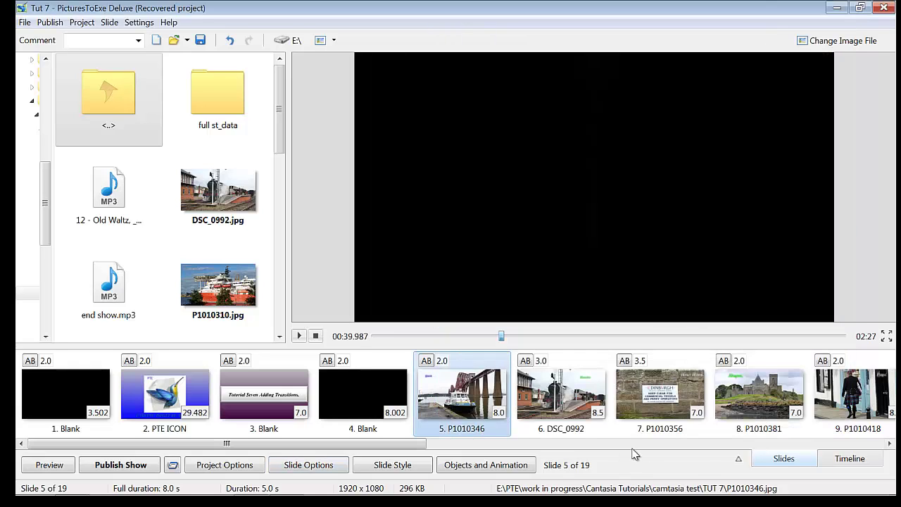
Open Slide Style and preview Blur - Zoom In/Out and Pan Down, Left, Right and Up.
click(377, 468)
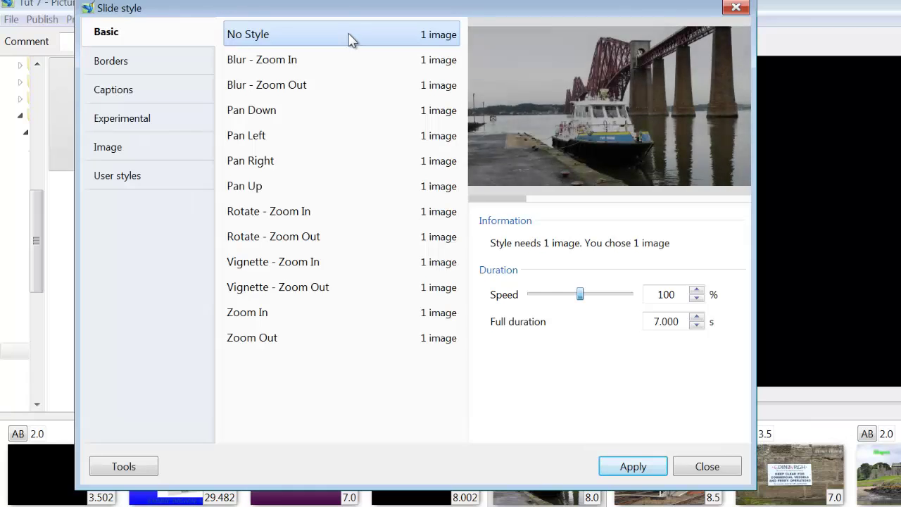
click(294, 64)
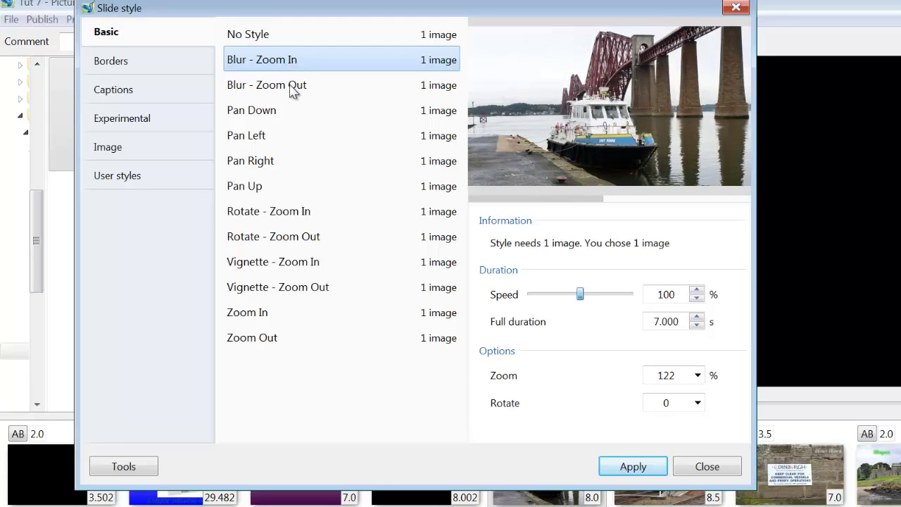
click(292, 88)
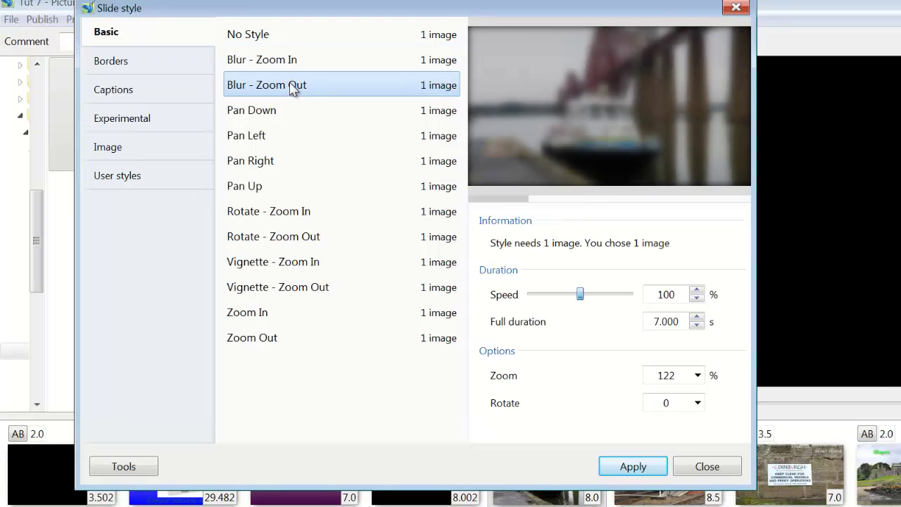
click(275, 113)
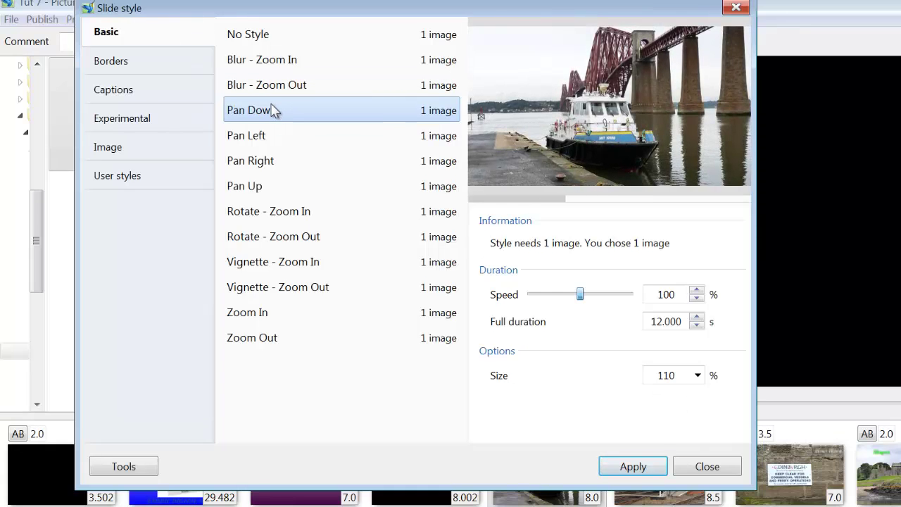
click(262, 144)
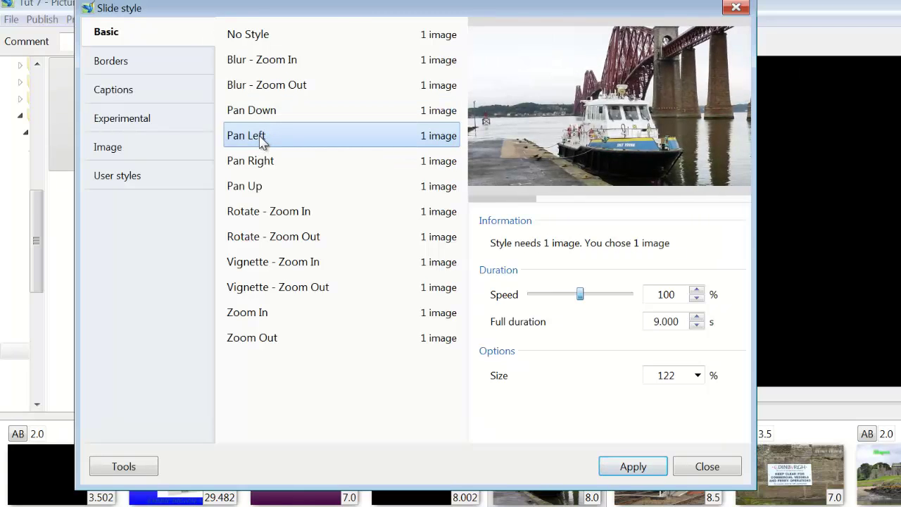
click(255, 169)
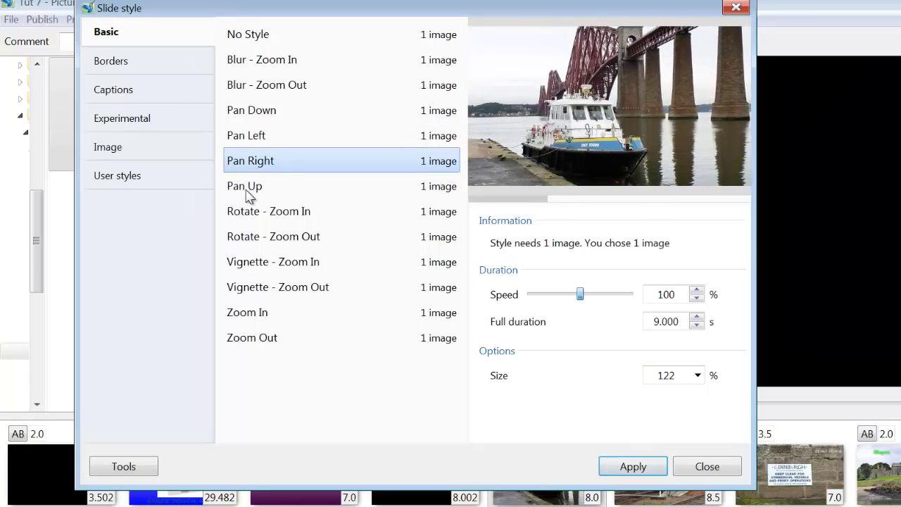
click(249, 191)
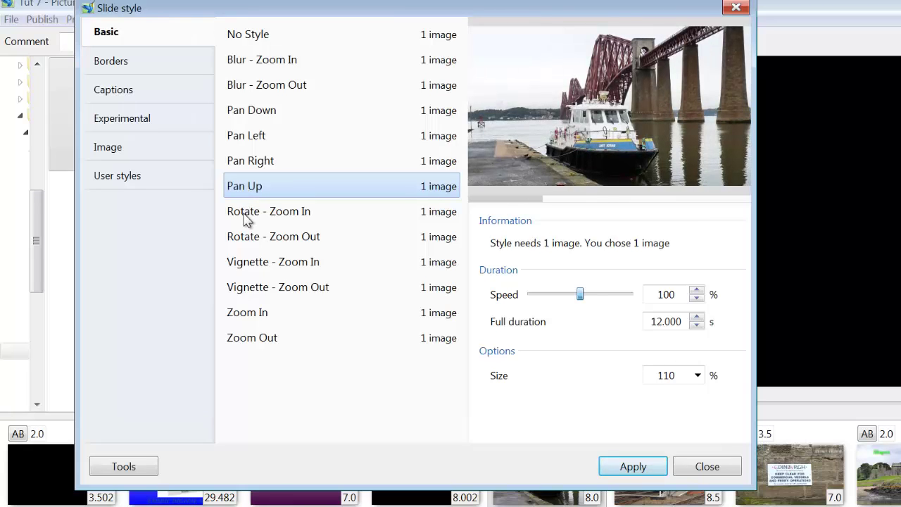
Preview Rotate - Zoom In/Out, Vignette - Zoom In/Out, Zoom In and Zoom Out styles.
click(246, 219)
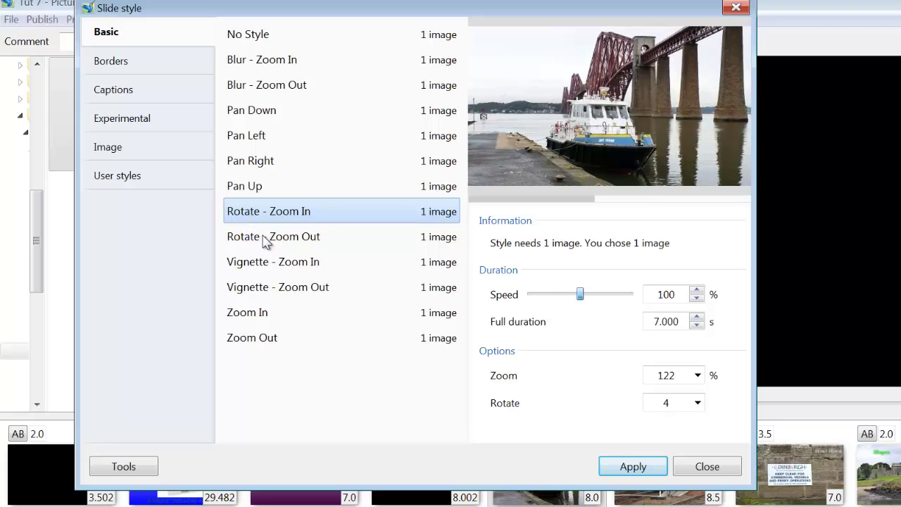
click(267, 242)
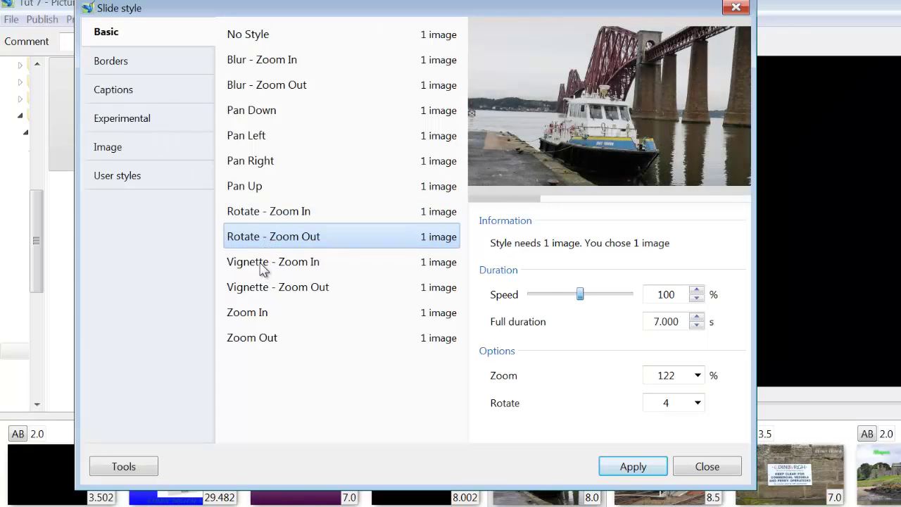
click(262, 270)
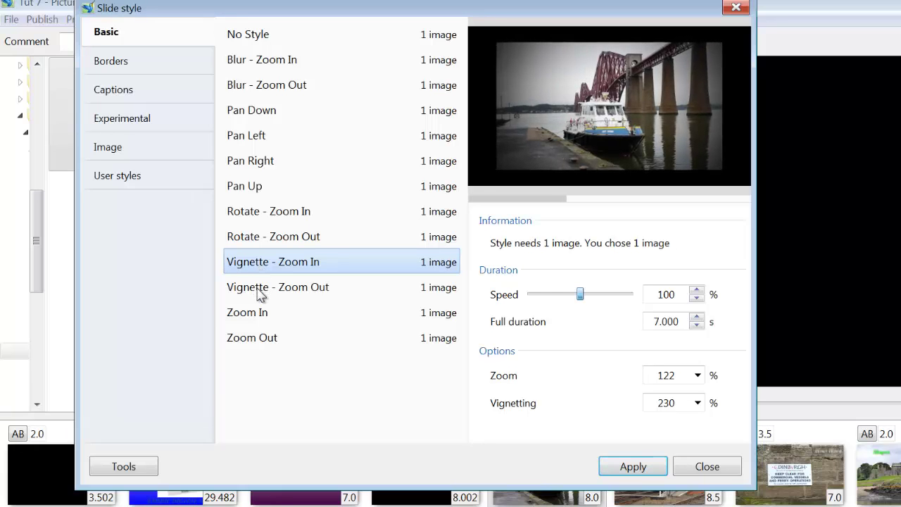
click(260, 294)
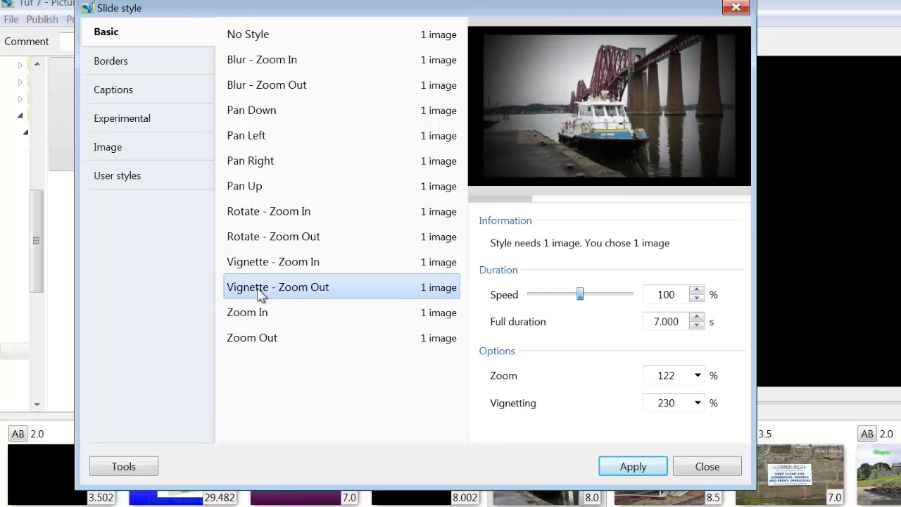
click(262, 316)
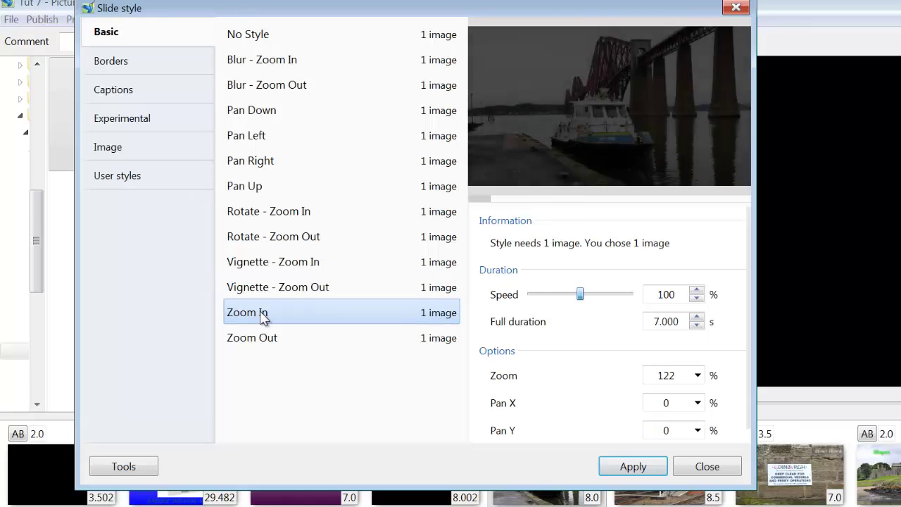
click(268, 340)
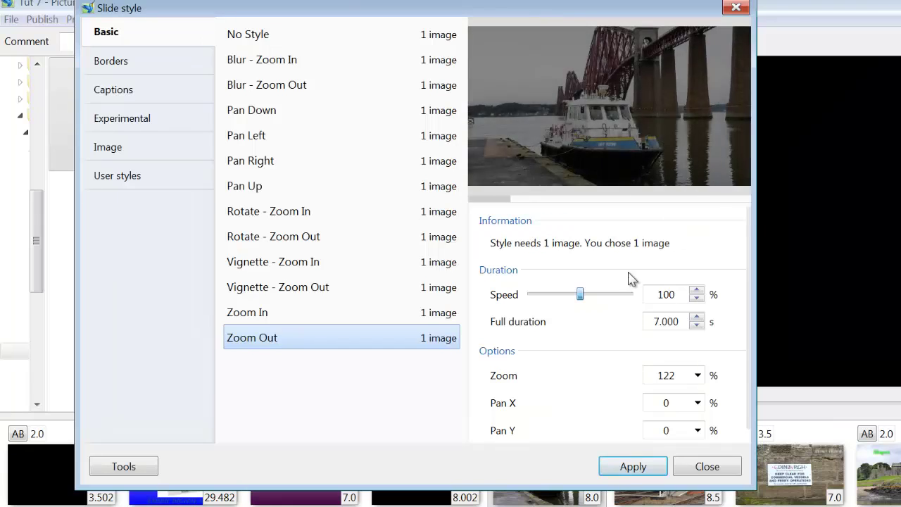
Browse the Borders styles, then list Captions, previewing Blank - Caption - Pan Up over 9.000 s.
click(111, 62)
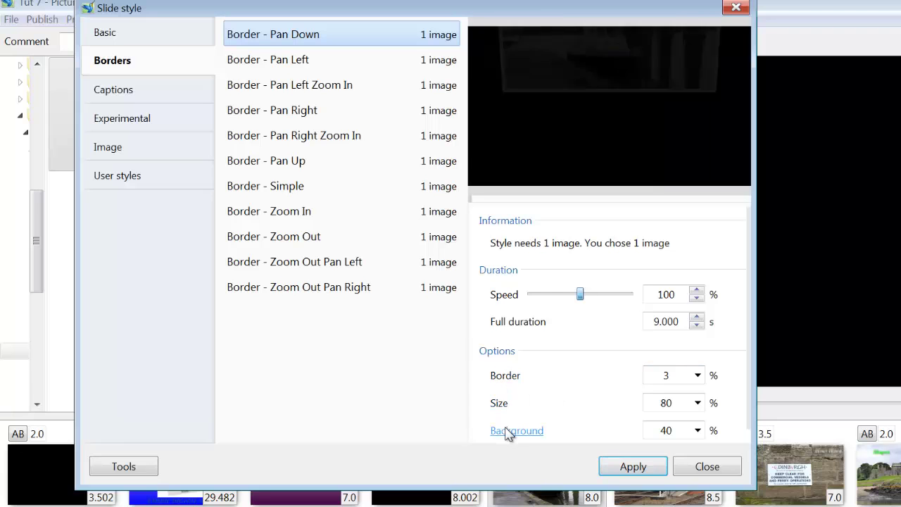
click(116, 91)
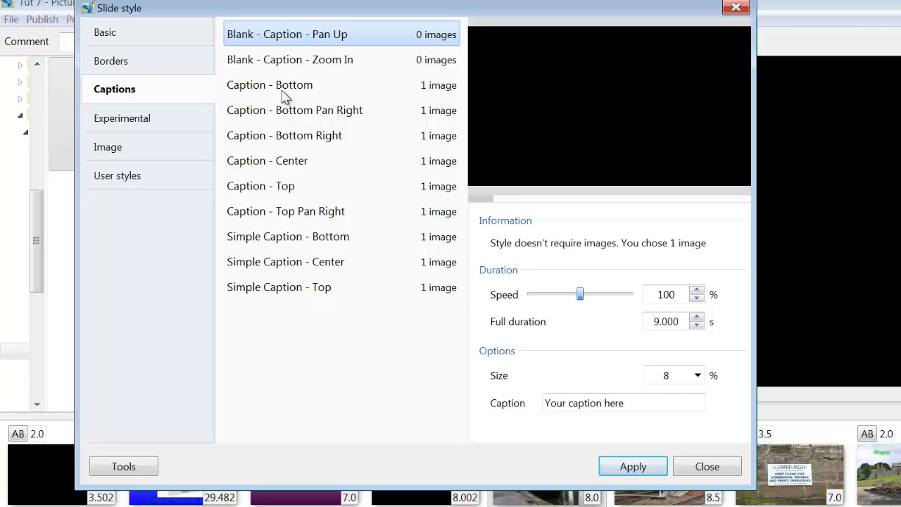
Preview Experimental Cube and Four Parts, then move to Image styles showing Color - Grayscale.
click(138, 124)
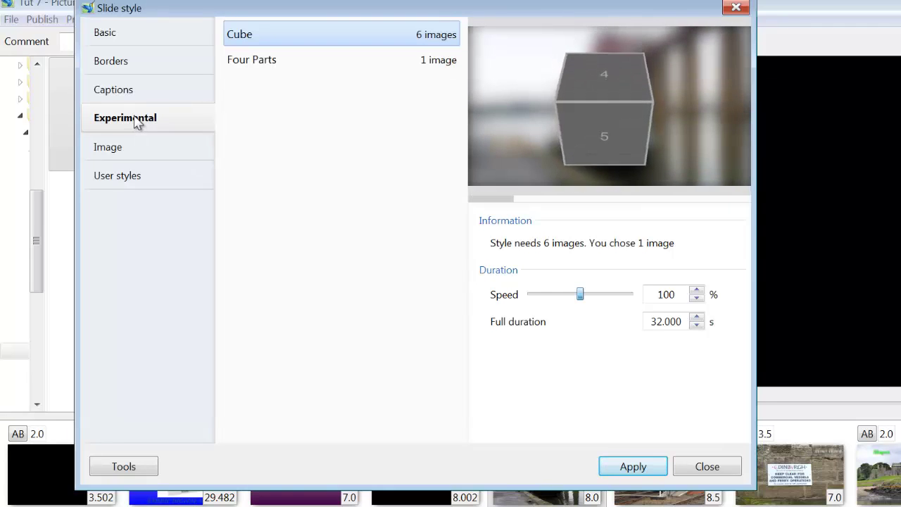
click(247, 64)
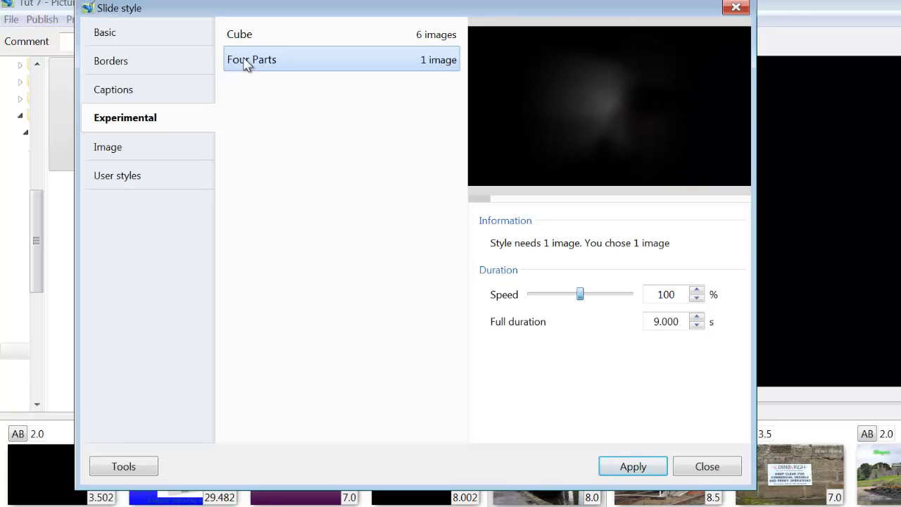
key(Down)
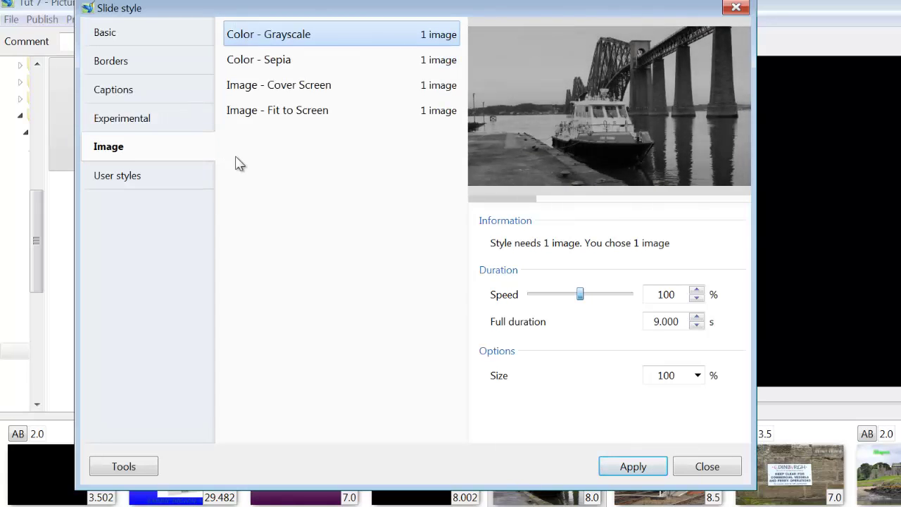
Preview Color - Sepia, Image - Cover Screen and Image - Fit to Screen, then view User styles.
click(277, 68)
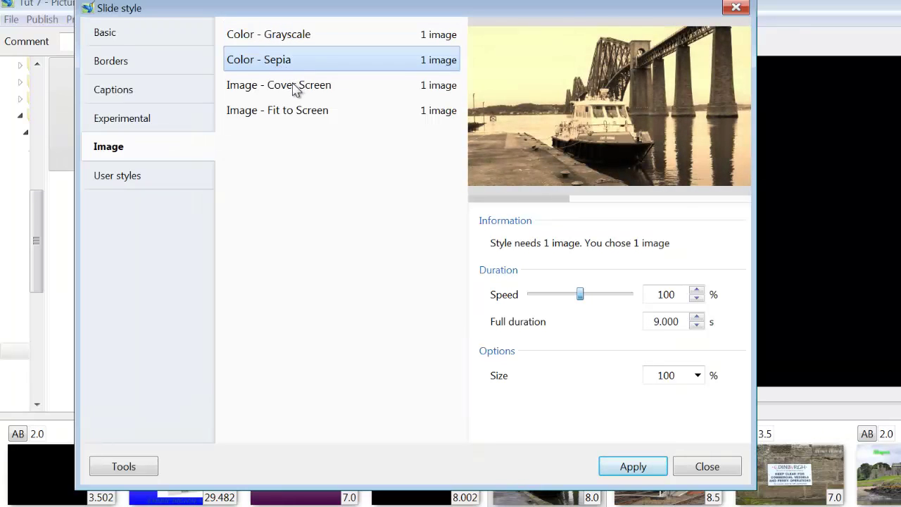
click(296, 88)
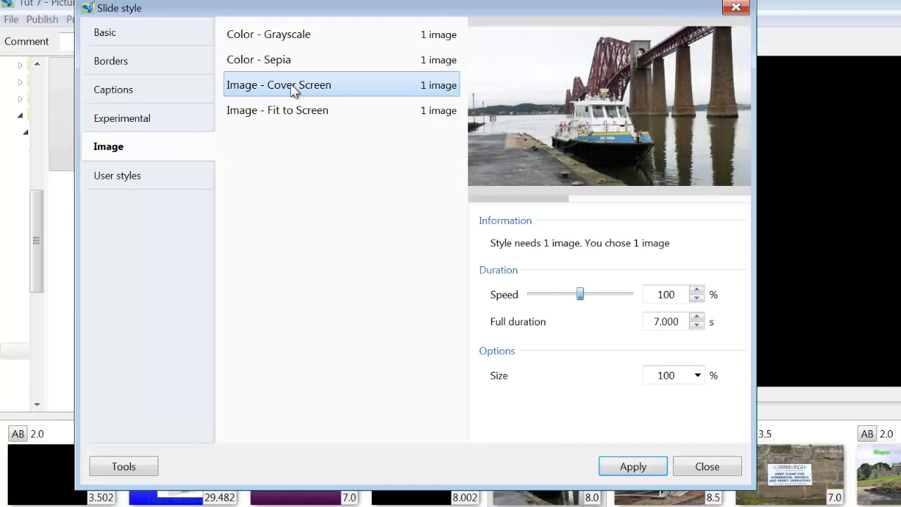
click(280, 113)
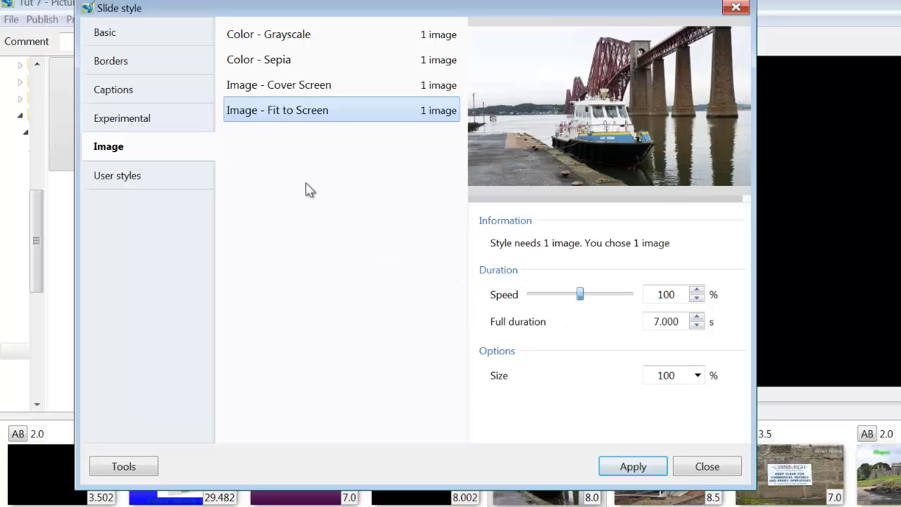
click(104, 182)
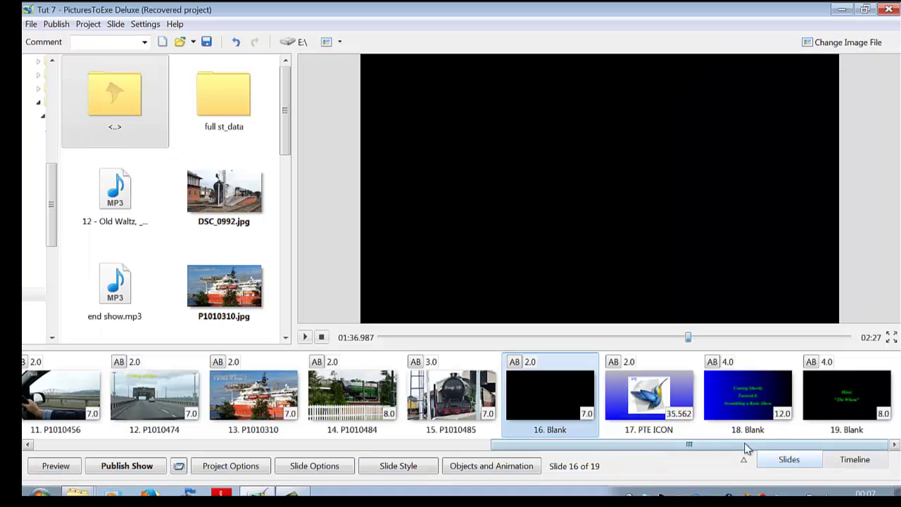
Scroll the slide list back to the start and select slide 5, the bridge photo P1010346.
drag(748, 449, 455, 446)
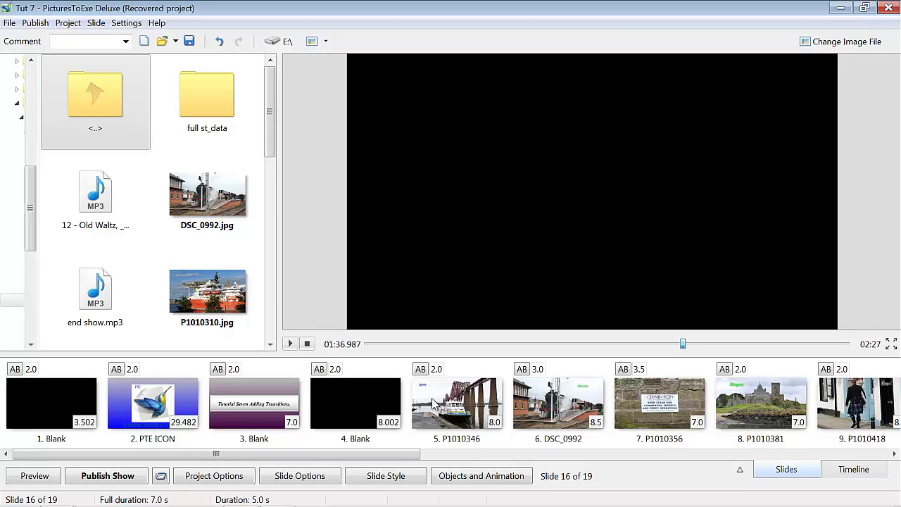
click(433, 402)
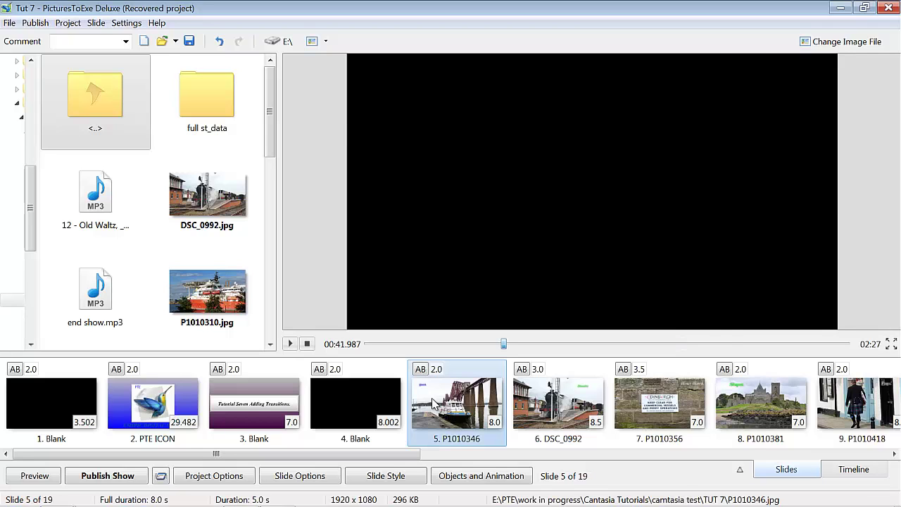